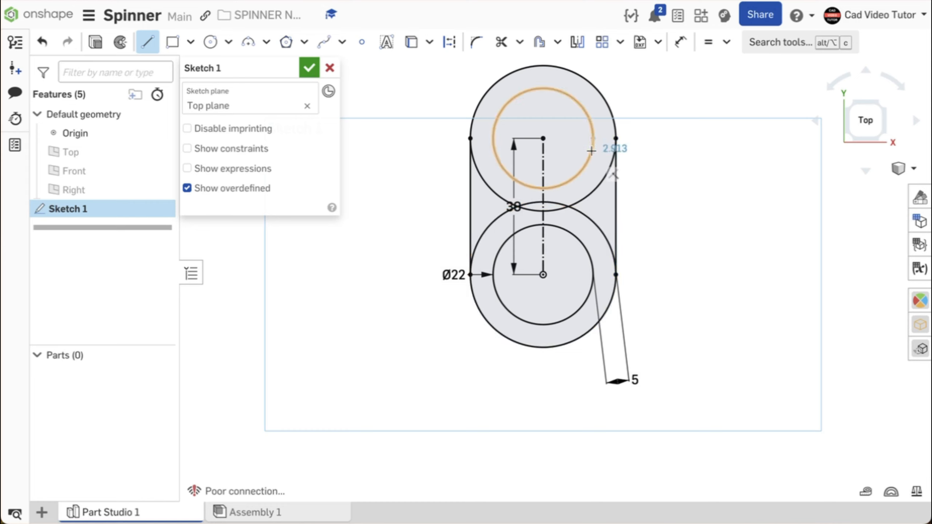
Draw two vertical lines joining the matching side points of the upper and lower inner circles, and finish the sketch
left_click_drag(592, 141, 593, 274)
left_click(493, 138)
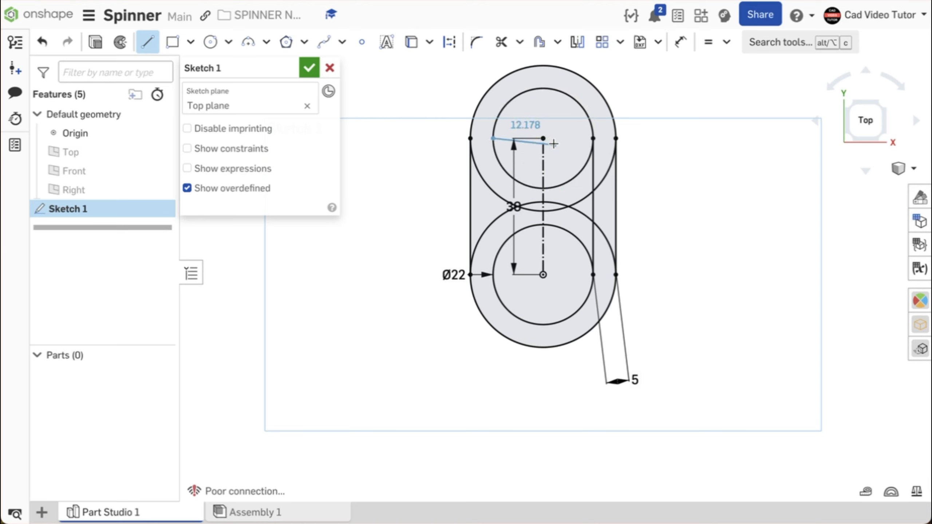
left_click(493, 275)
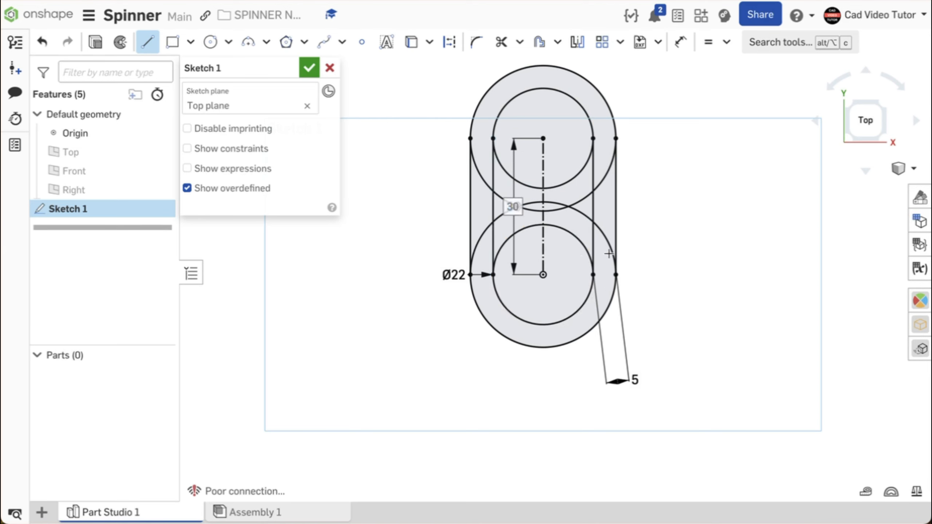
key("Escape")
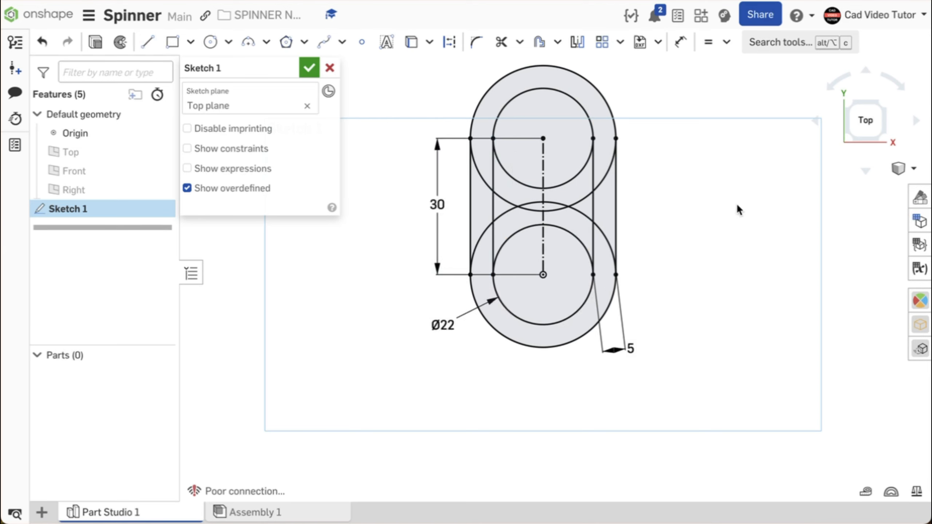
left_click(308, 67)
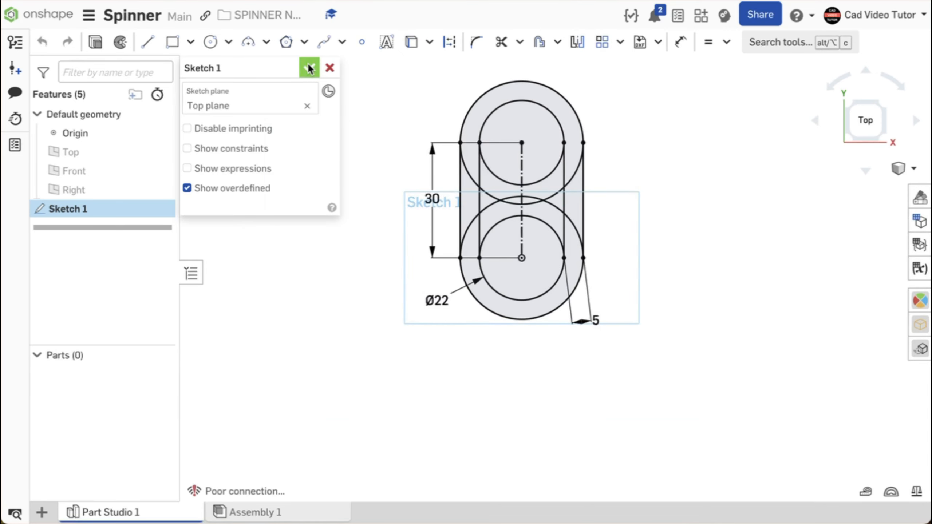
Set up a new solid blind extrude 7 mm deep using the four outer band regions of the slot-shaped sketch
right_click(324, 94)
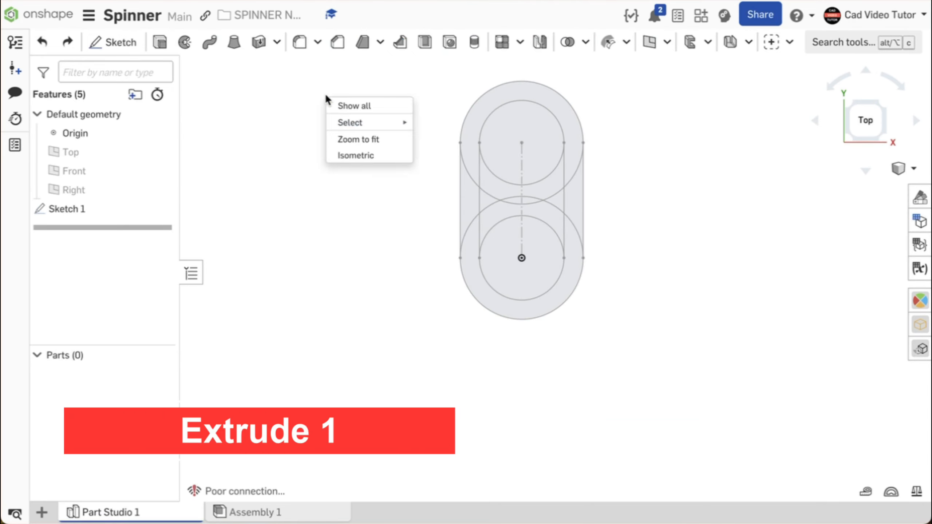
left_click(365, 156)
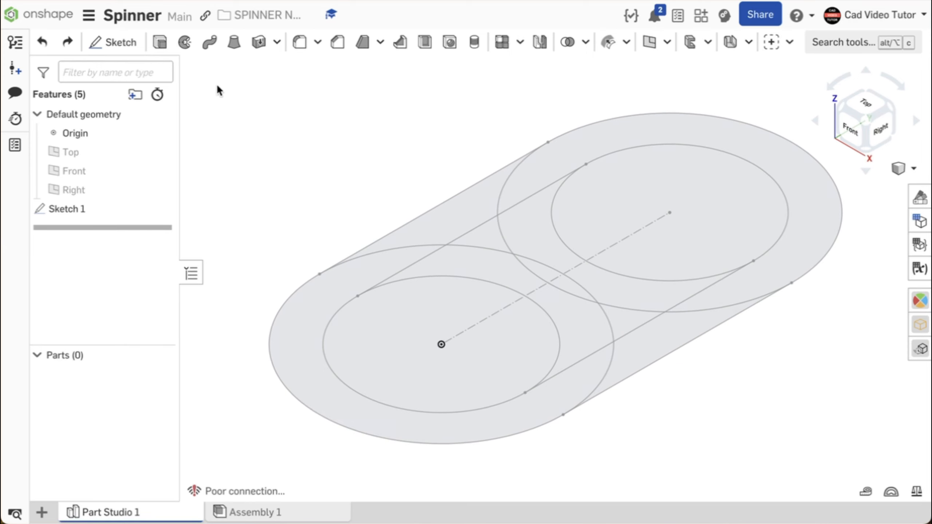
left_click(164, 46)
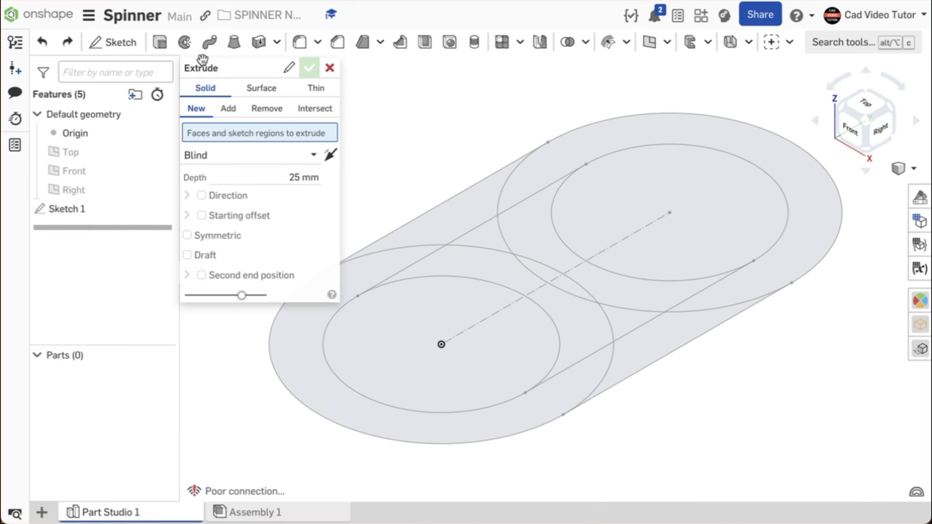
left_click(281, 177)
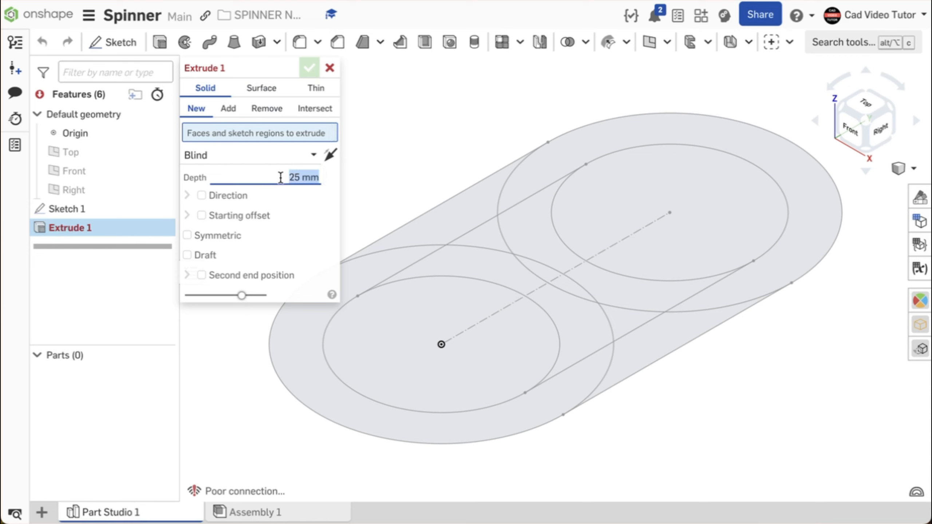
type("7")
key("Return")
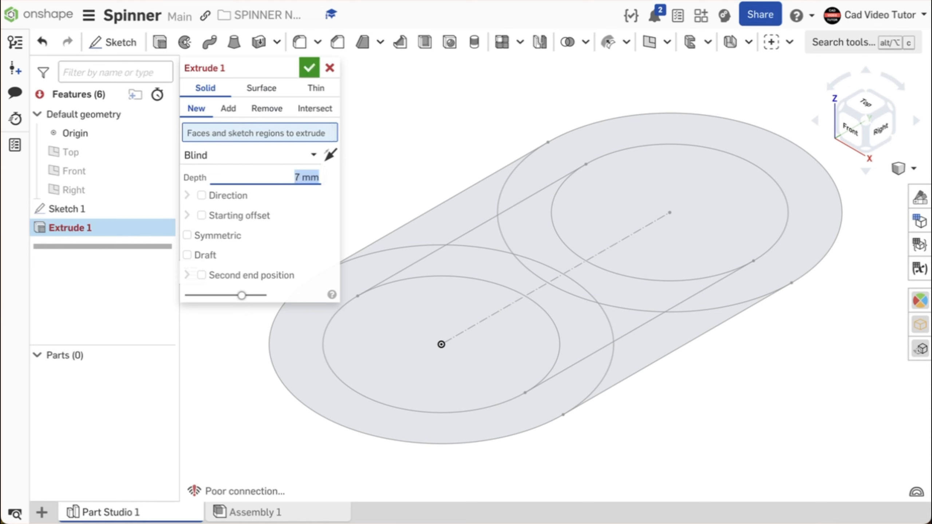
left_click(368, 265)
left_click(478, 205)
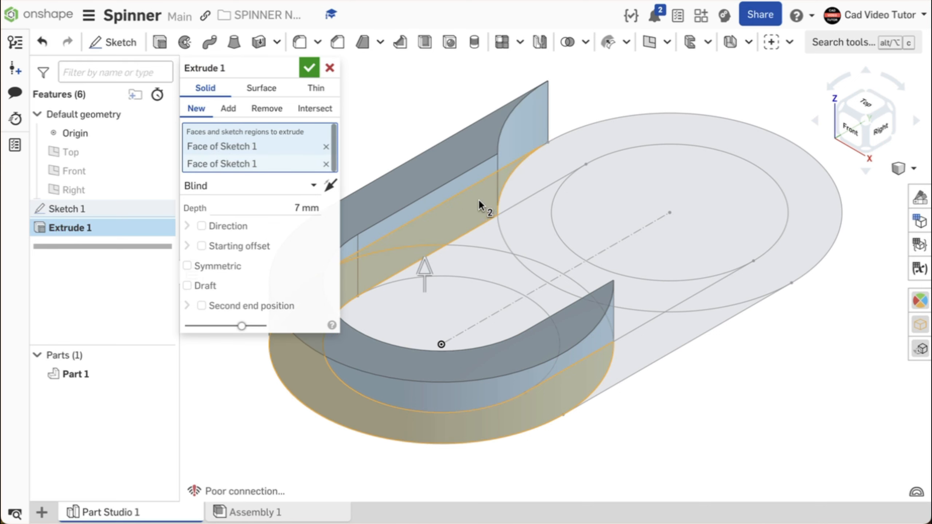
left_click(639, 135)
left_click(681, 326)
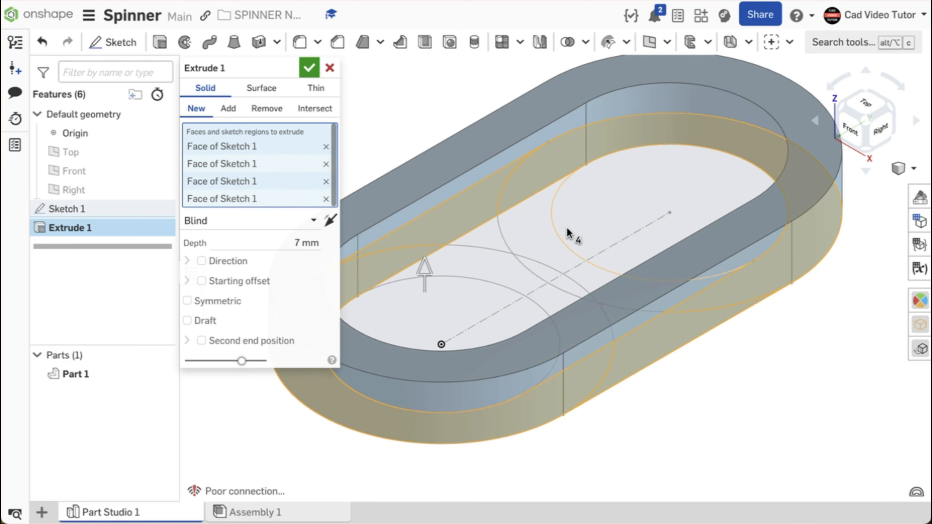
Add the central regions between the two inner circles to the extrude, leaving the circular and triangular openings empty, and complete it
right_click_drag(568, 229, 583, 256)
left_click(580, 302)
left_click(519, 302)
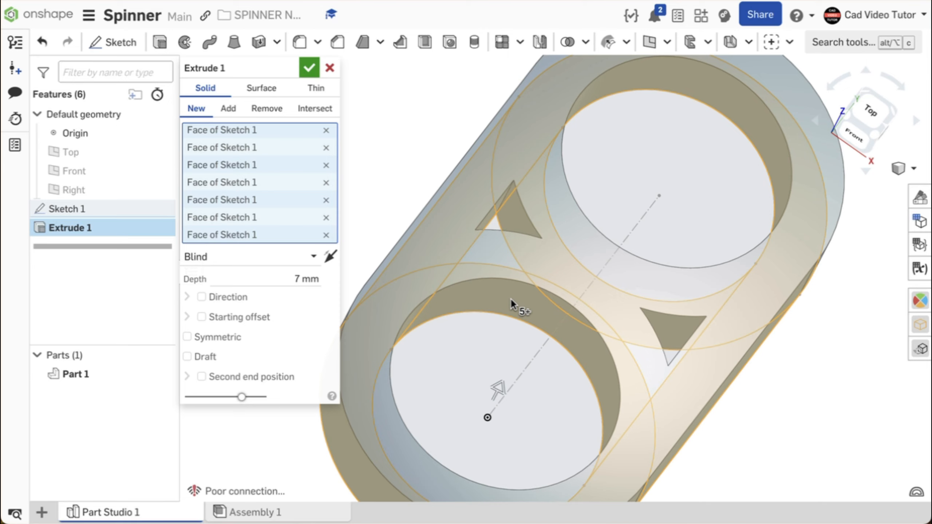
scroll(511, 299, "down", 3)
right_click_drag(687, 350, 739, 298)
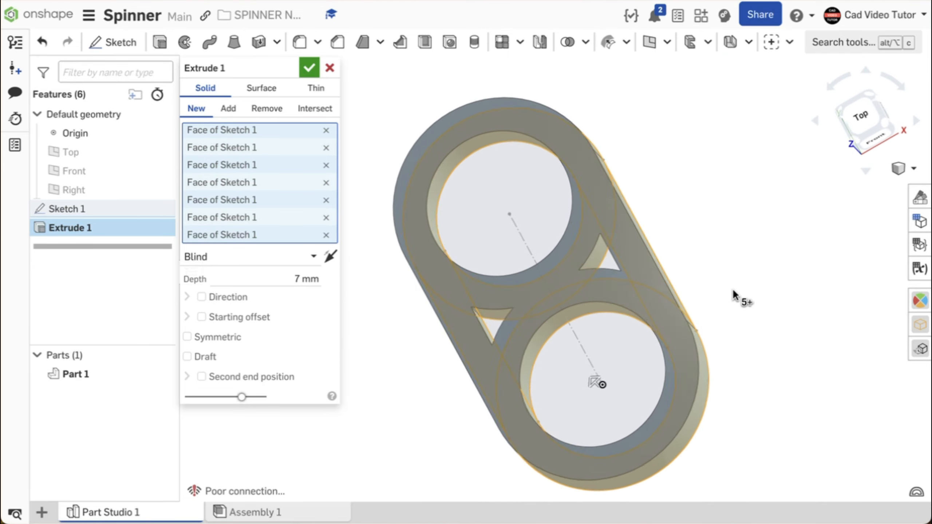
left_click(311, 67)
Set up a circular part pattern of the extruded body around the edge of the hole at the origin
right_click(309, 125)
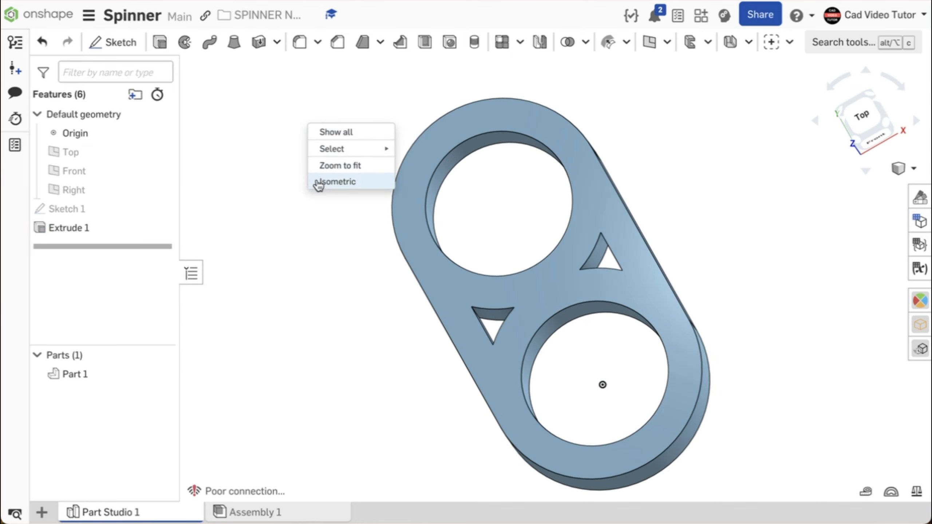
left_click(331, 181)
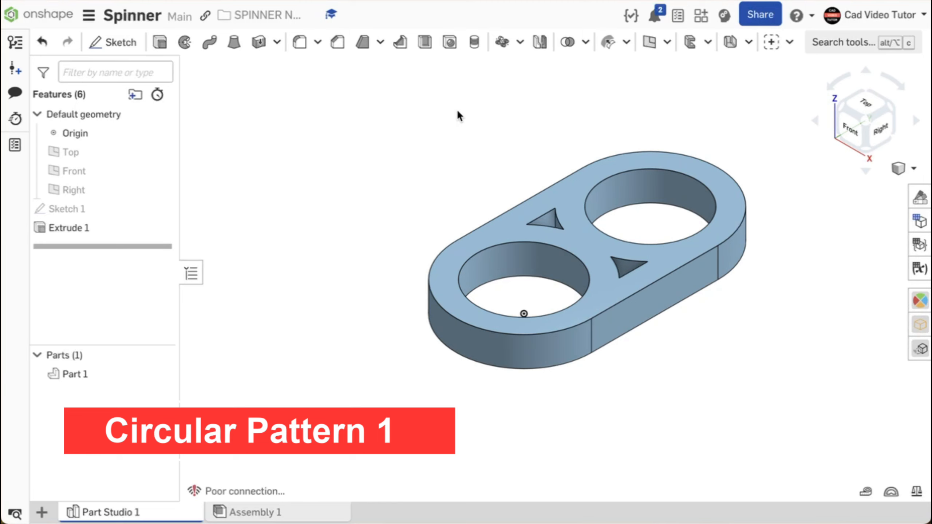
left_click(520, 42)
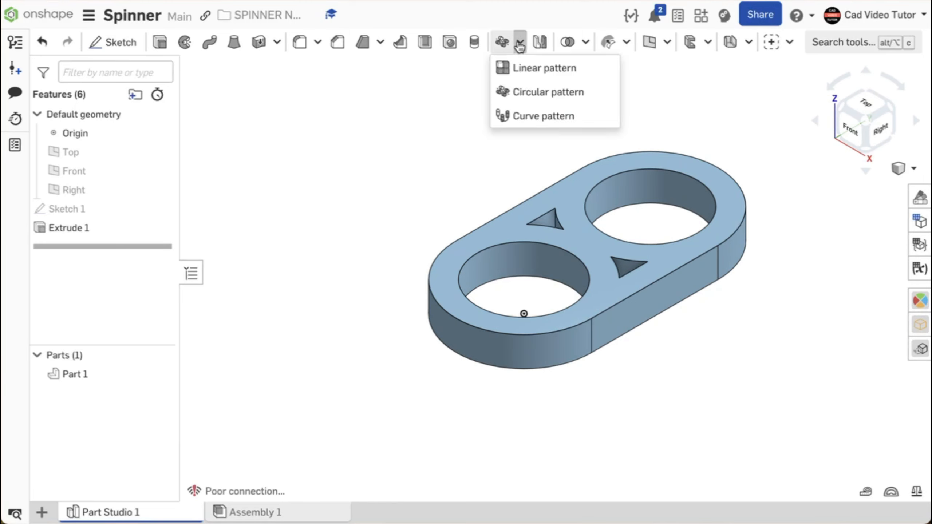
left_click(524, 92)
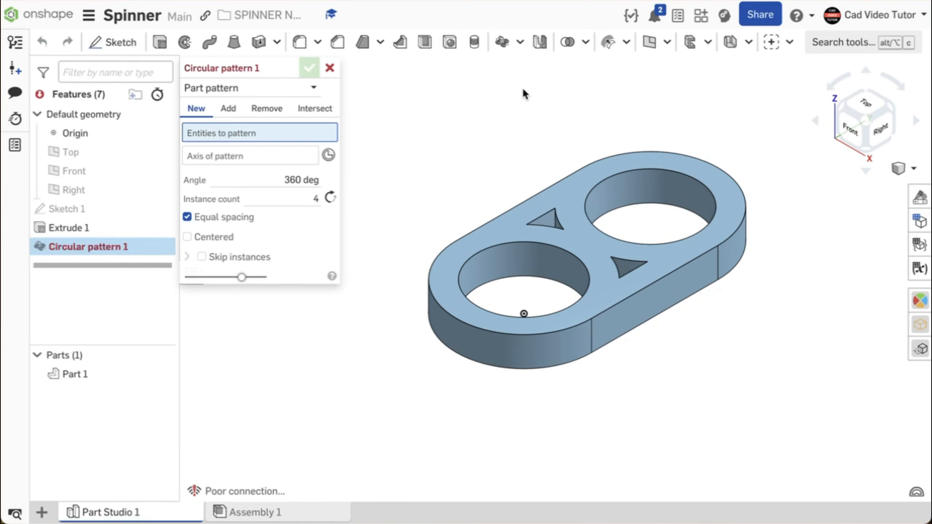
left_click(311, 86)
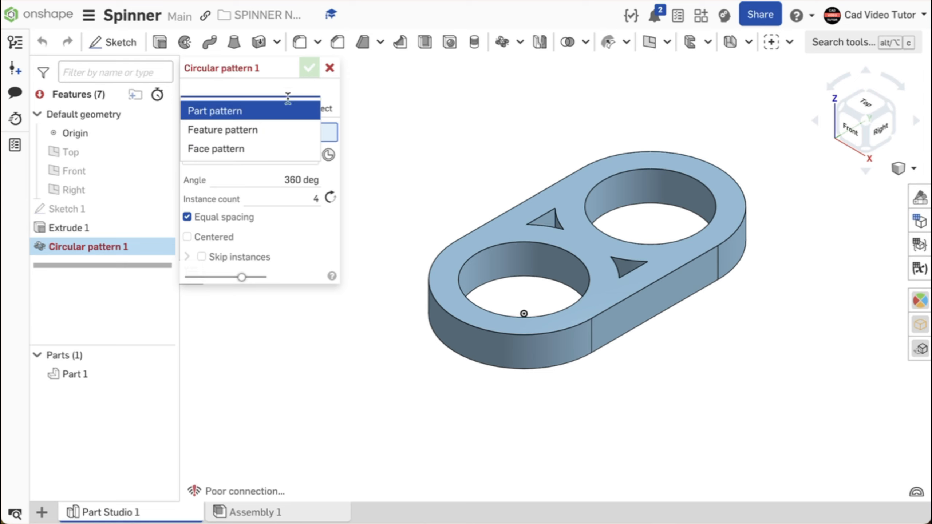
left_click(277, 116)
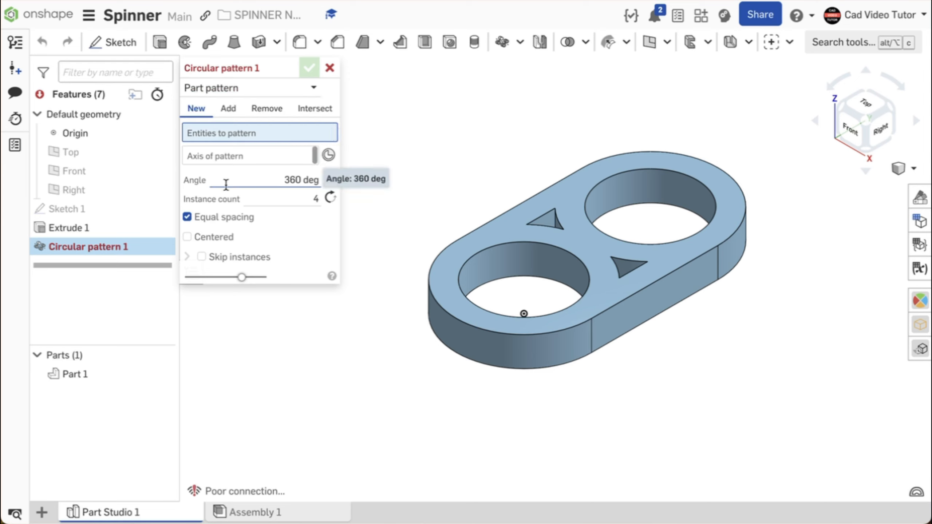
left_click(80, 377)
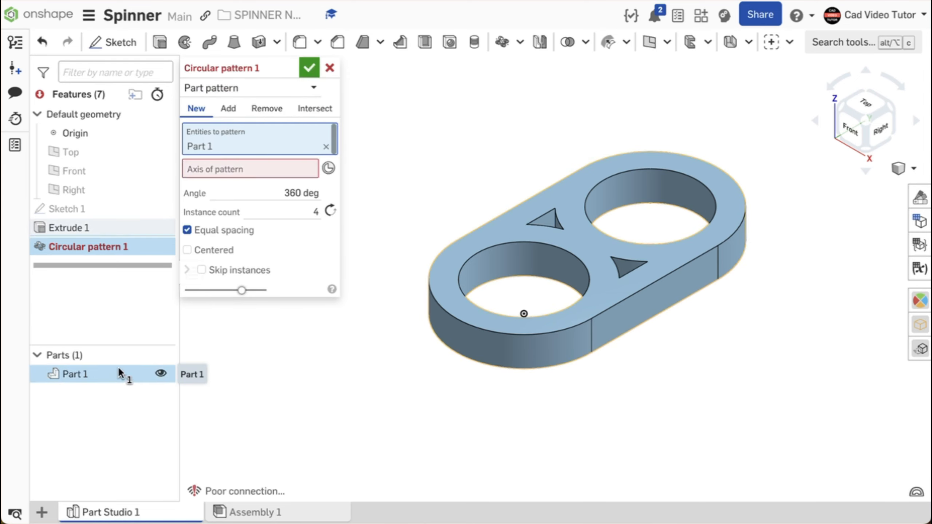
left_click(283, 166)
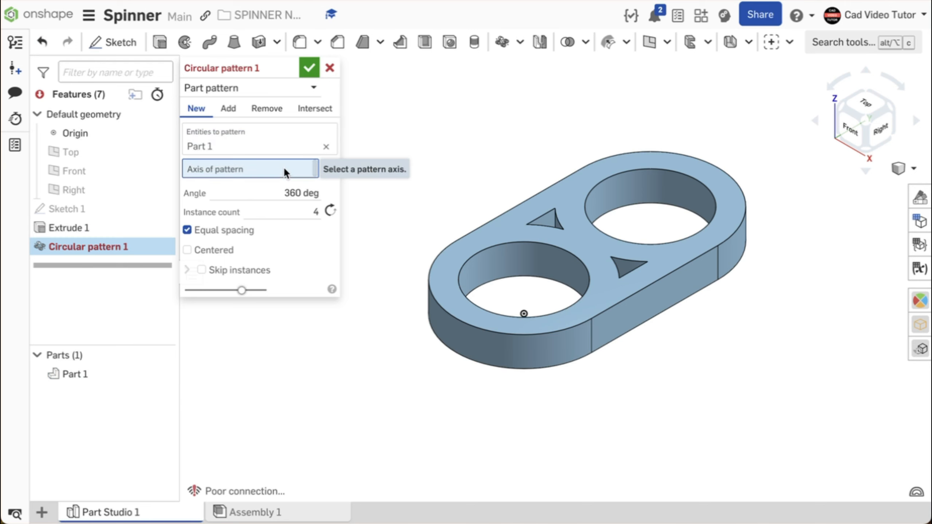
left_click(483, 252)
Set the circular pattern to 3 instances, merge them into the existing body with the Add option, and complete the pattern
left_click(298, 217)
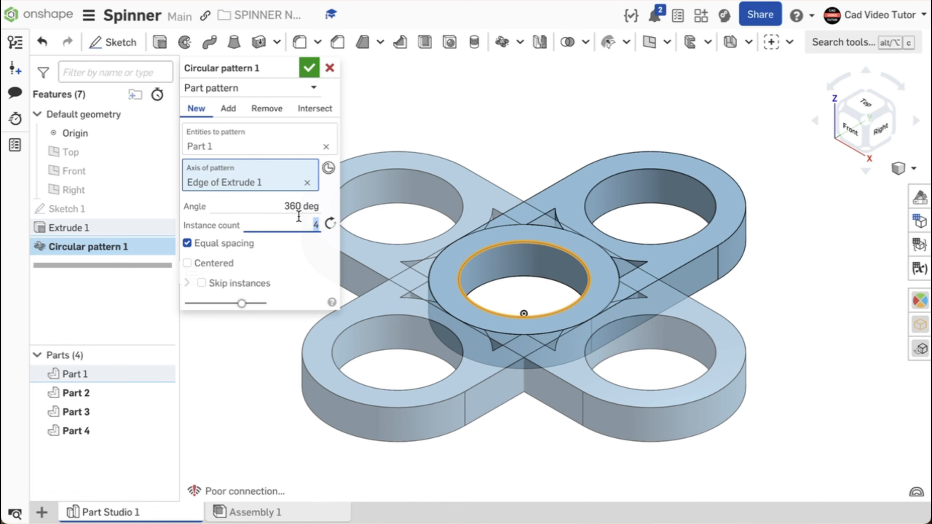
type("3")
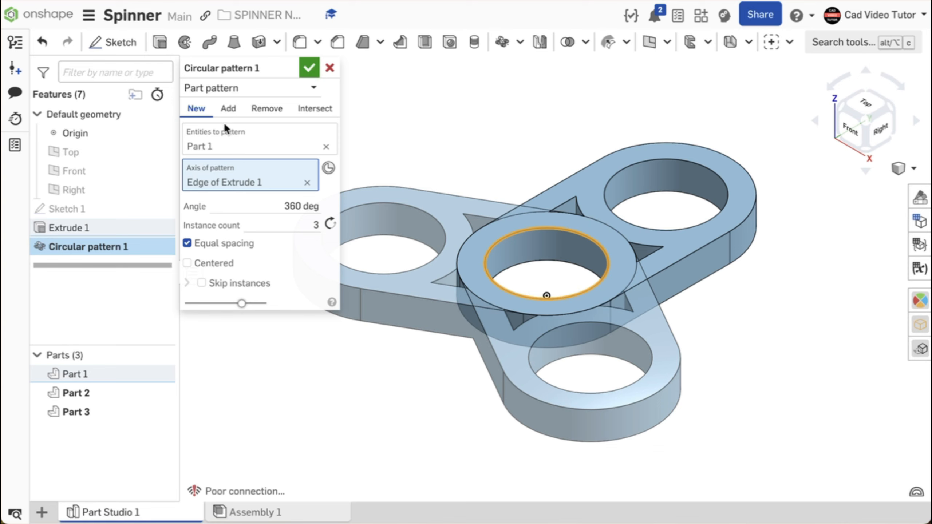
left_click(223, 105)
left_click(226, 109)
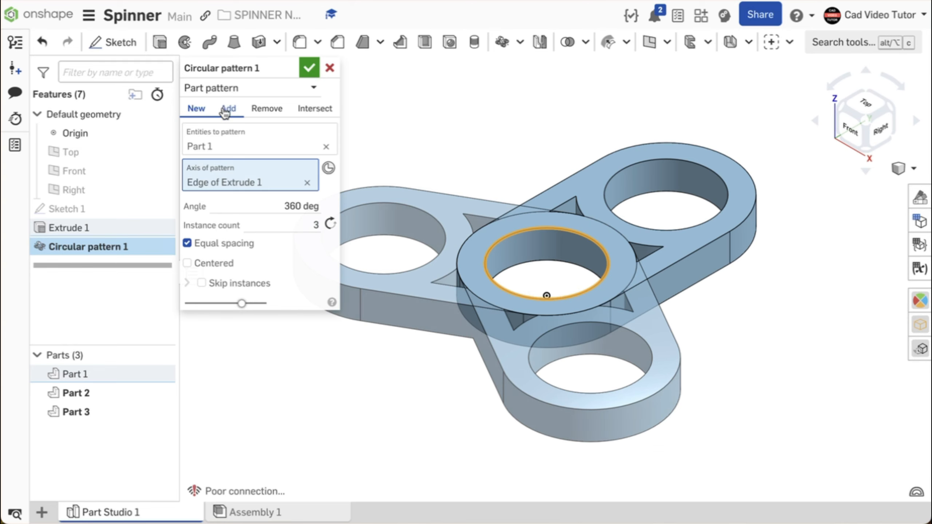
left_click(311, 69)
Fillet the three vertical inner corner edges where the spinner arms meet with a 20 mm radius
right_click_drag(361, 170, 340, 191)
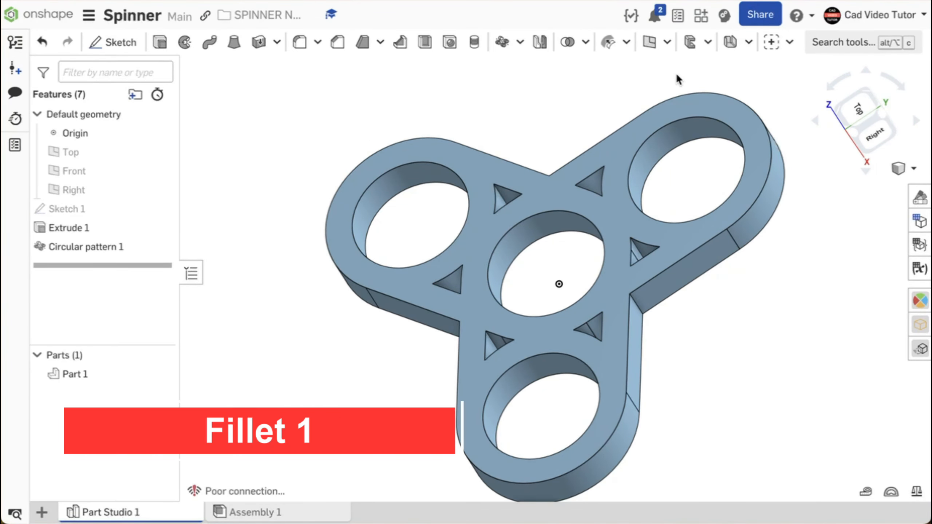
left_click(300, 42)
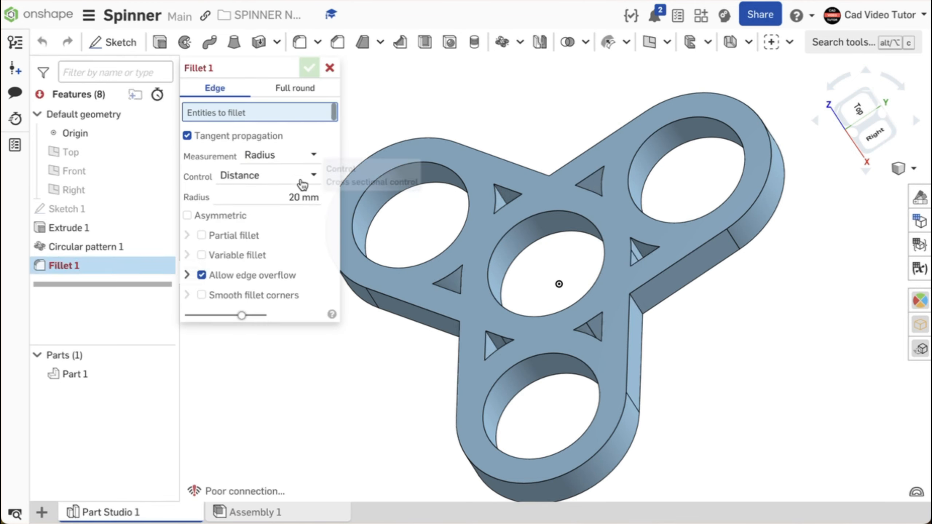
double_click(288, 197)
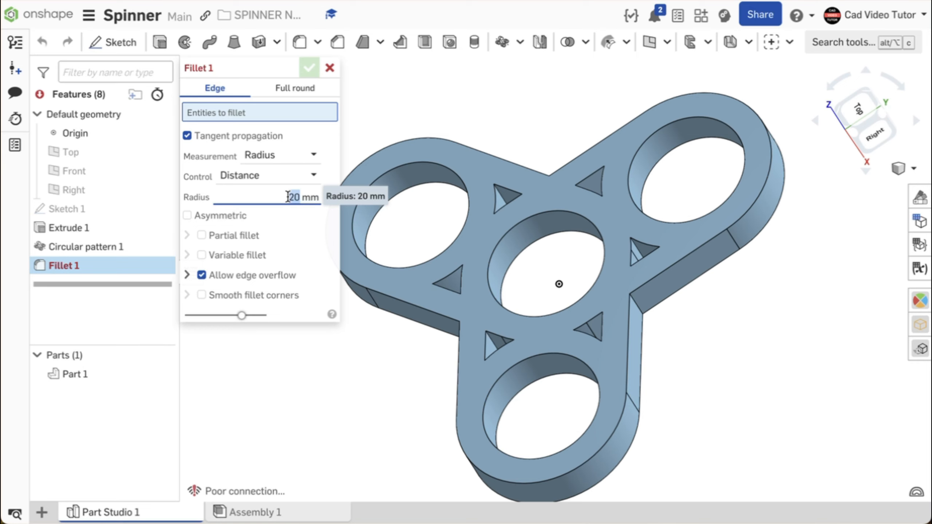
type("20")
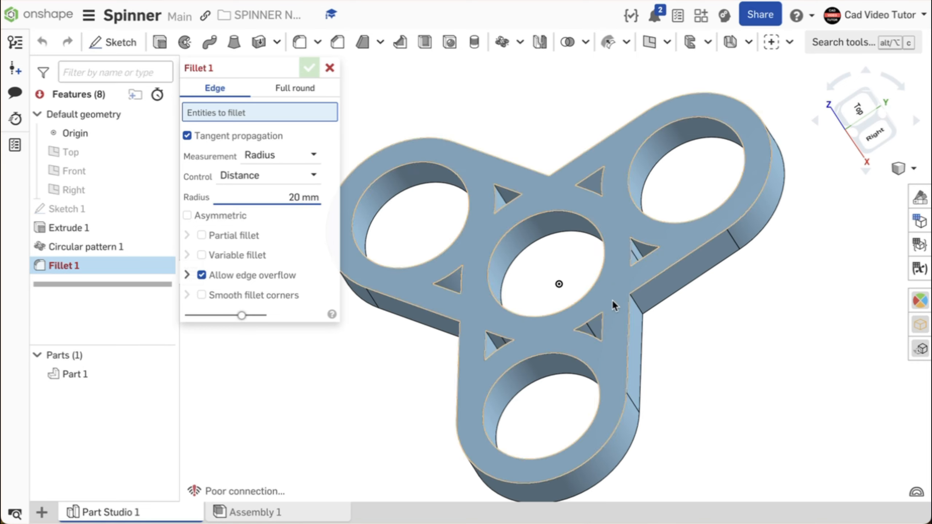
left_click(641, 309)
key("shift+7")
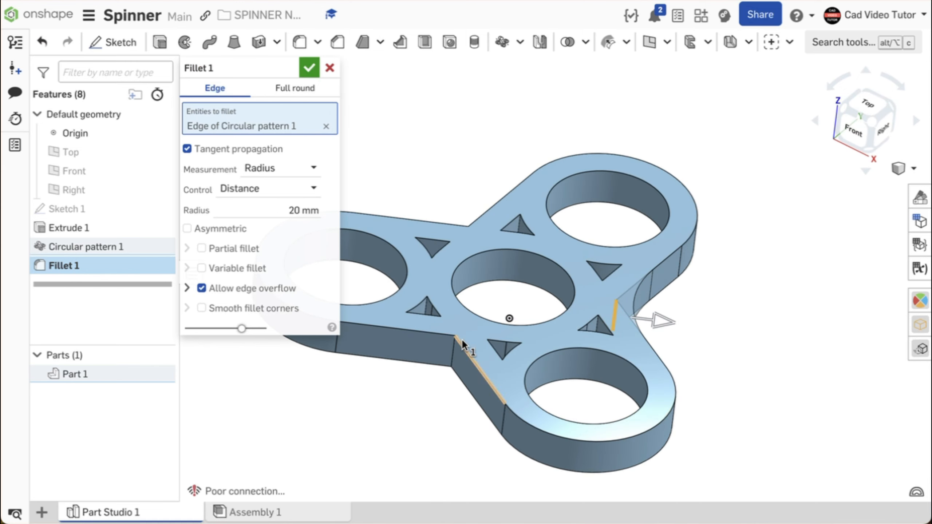
left_click(455, 343)
right_click_drag(477, 347, 508, 253)
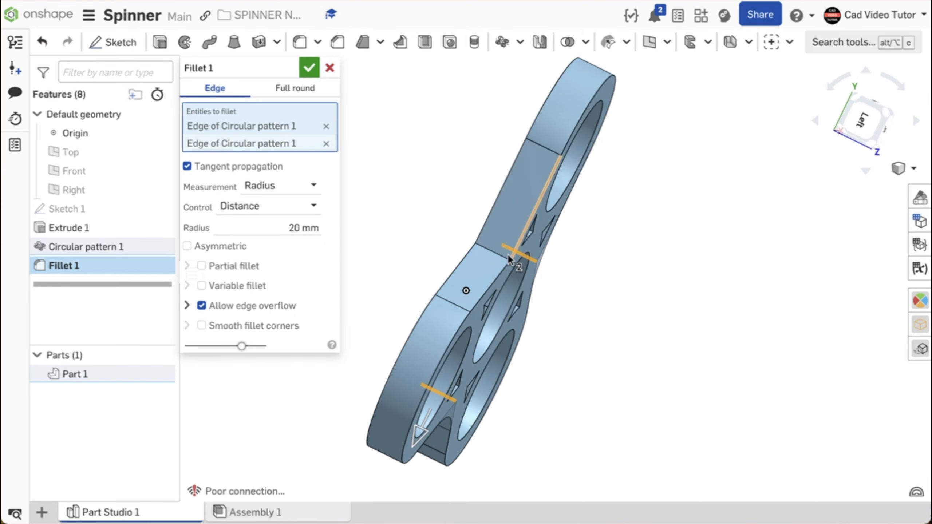
left_click(490, 250)
right_click_drag(544, 293, 493, 273)
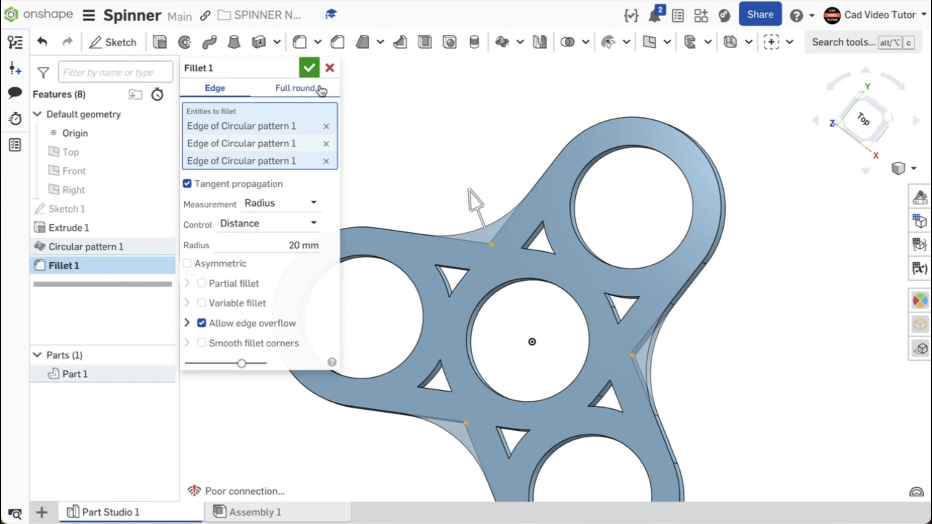
left_click(309, 68)
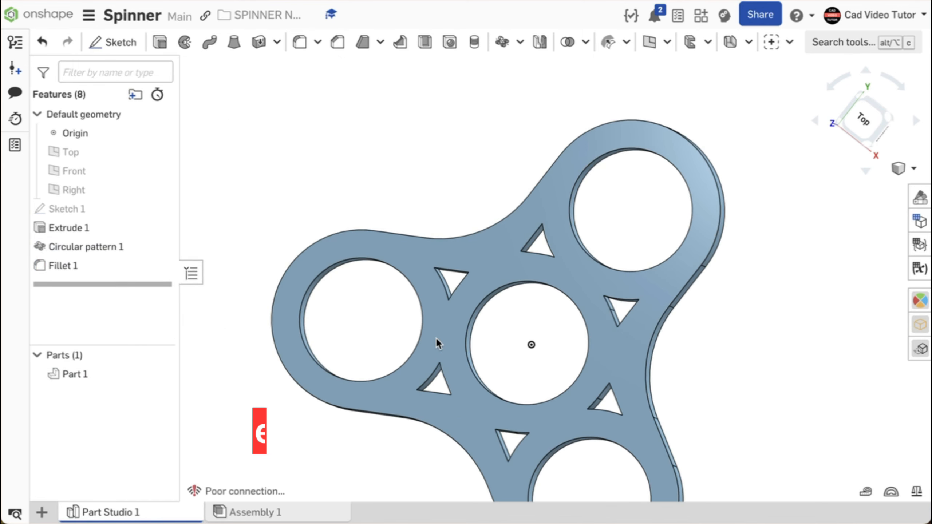
Set up a full round fillet using the spinner's flat top and bottom faces as the first and second side faces
middle_click_drag(436, 337, 430, 243)
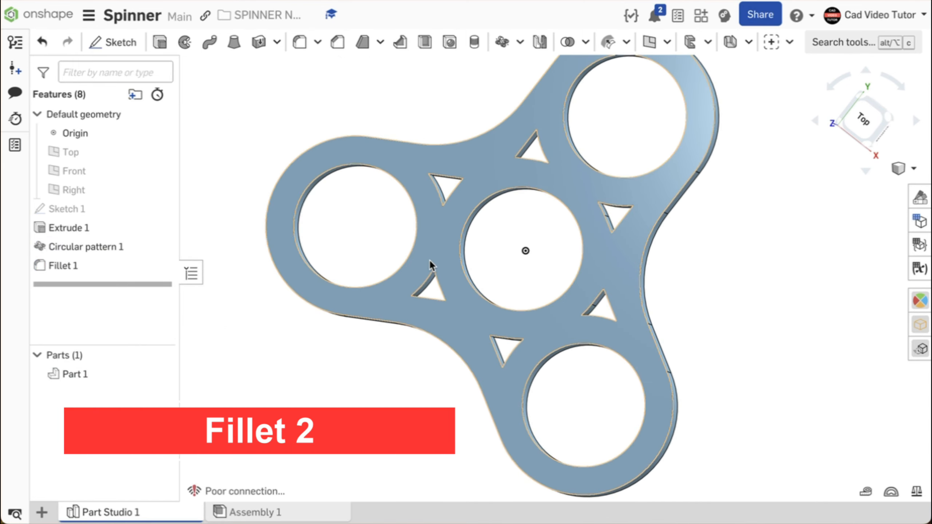
right_click_drag(429, 260, 426, 220)
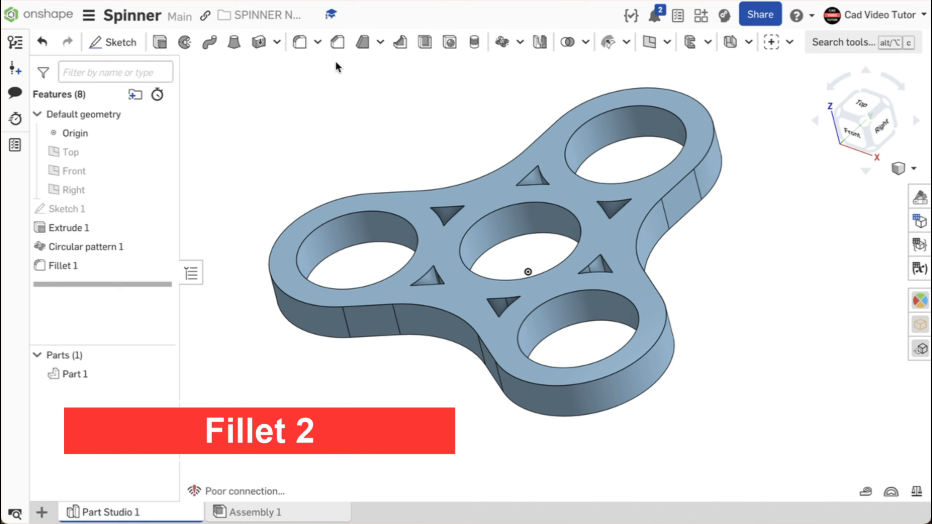
left_click(299, 43)
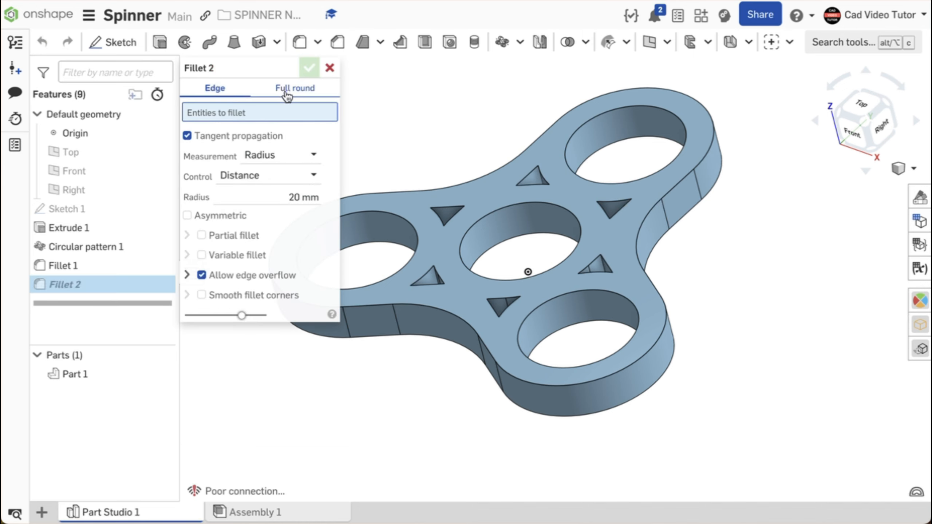
left_click(292, 94)
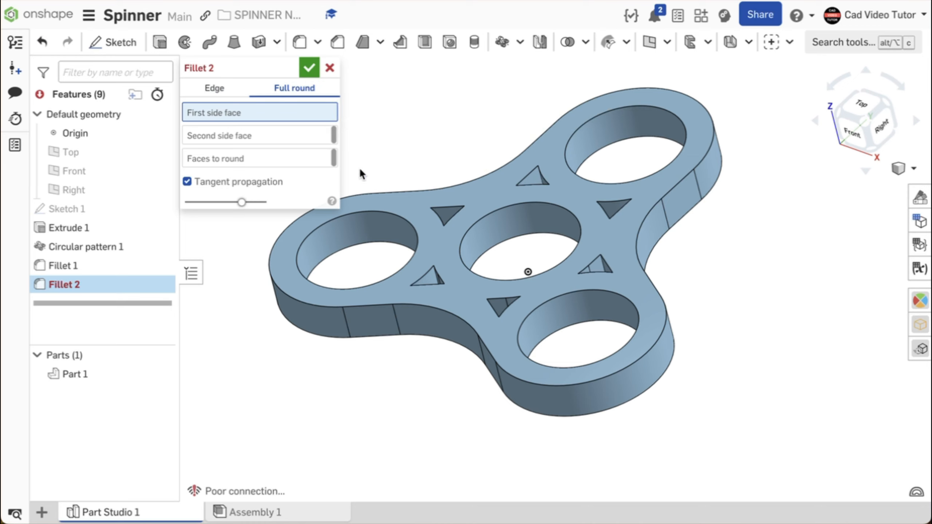
left_click(413, 203)
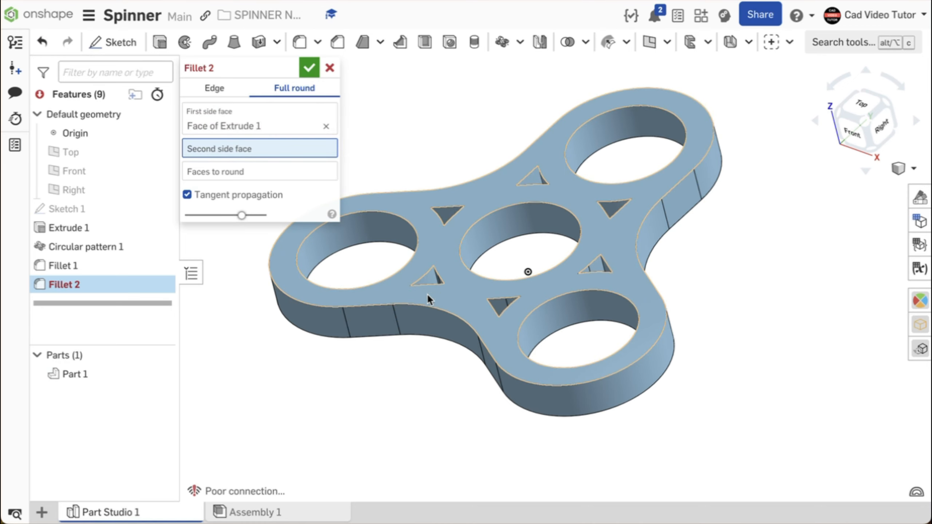
right_click_drag(427, 293, 434, 152)
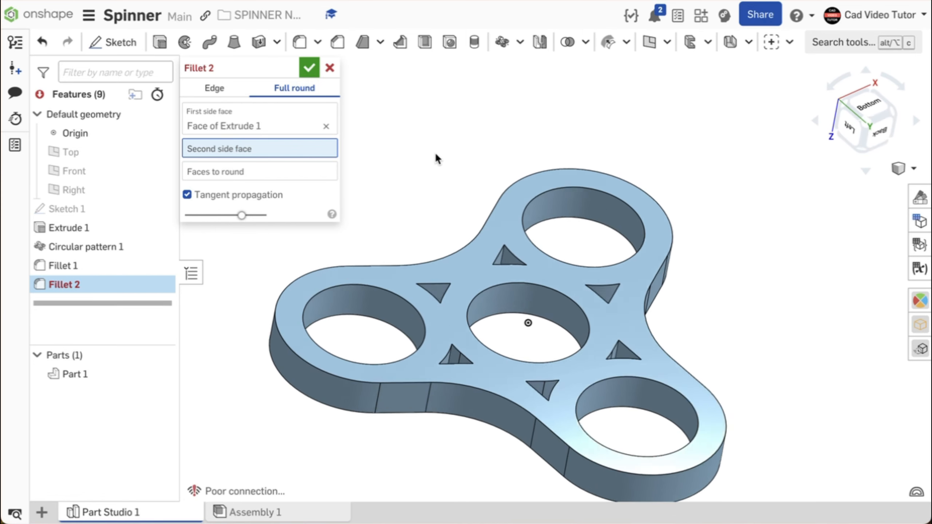
left_click(473, 265)
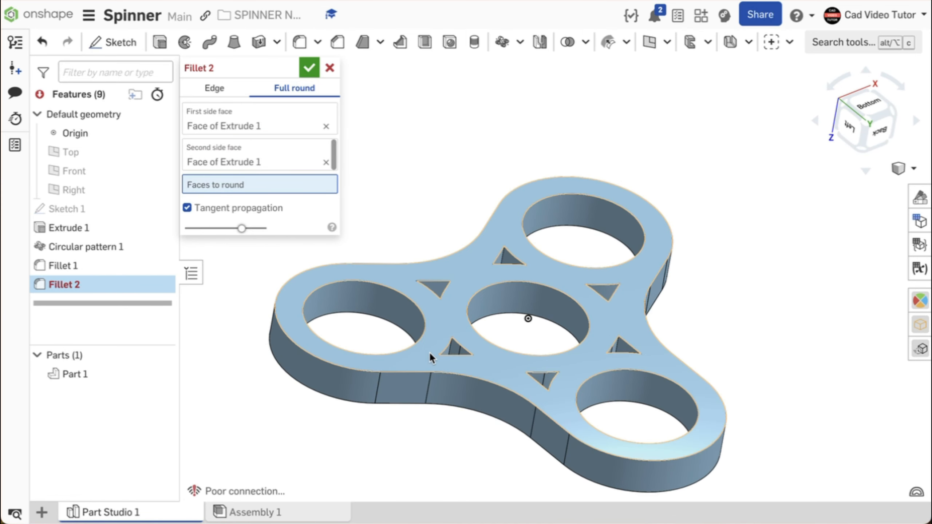
Round the spinner's outer perimeter wall with tangent propagation, complete the full round fillet, and return to an isometric view
right_click_drag(429, 351, 406, 417)
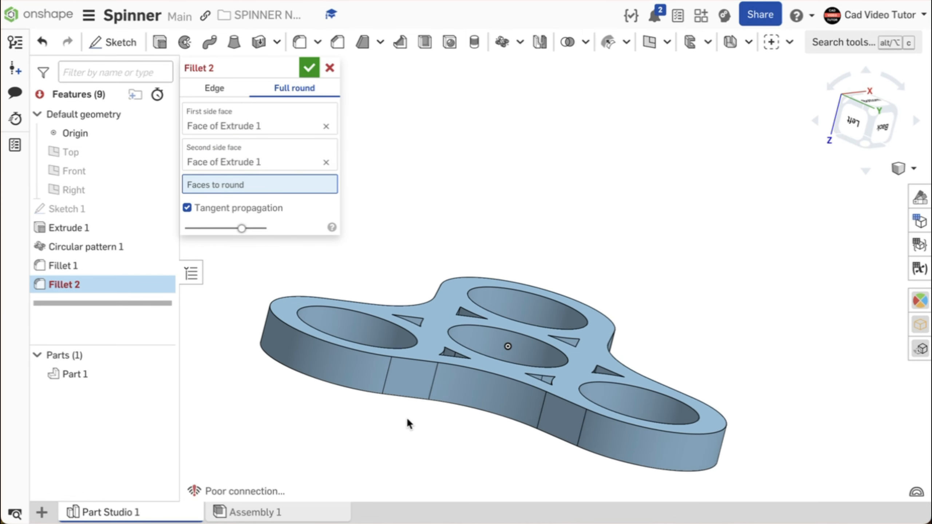
left_click(466, 391)
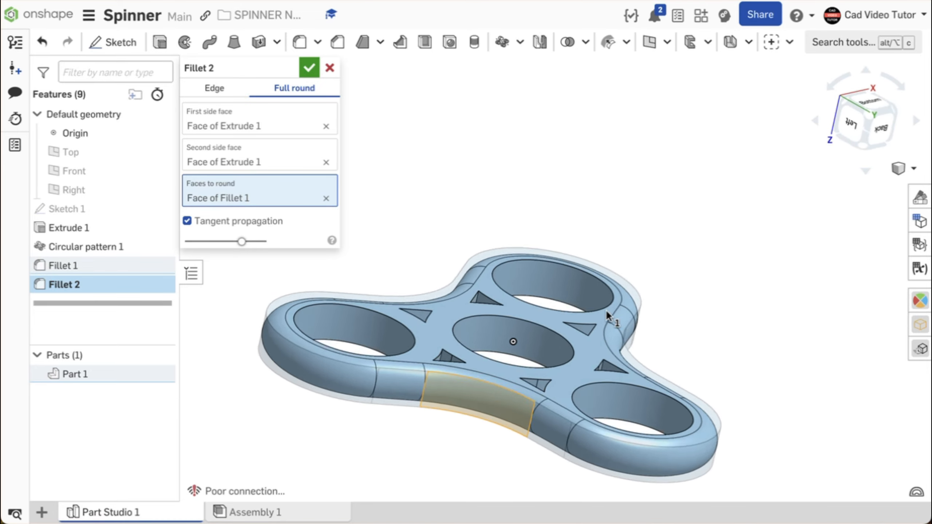
right_click_drag(606, 310, 477, 138)
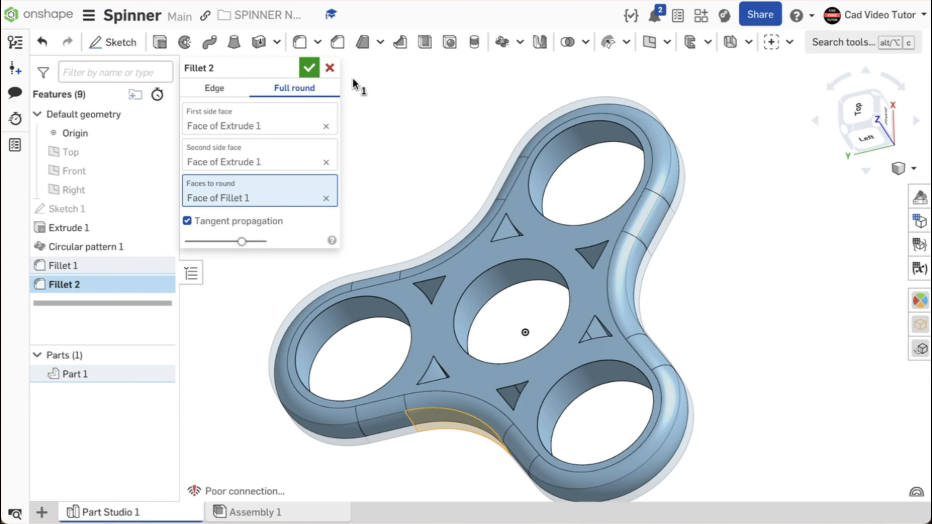
left_click(309, 68)
right_click(308, 90)
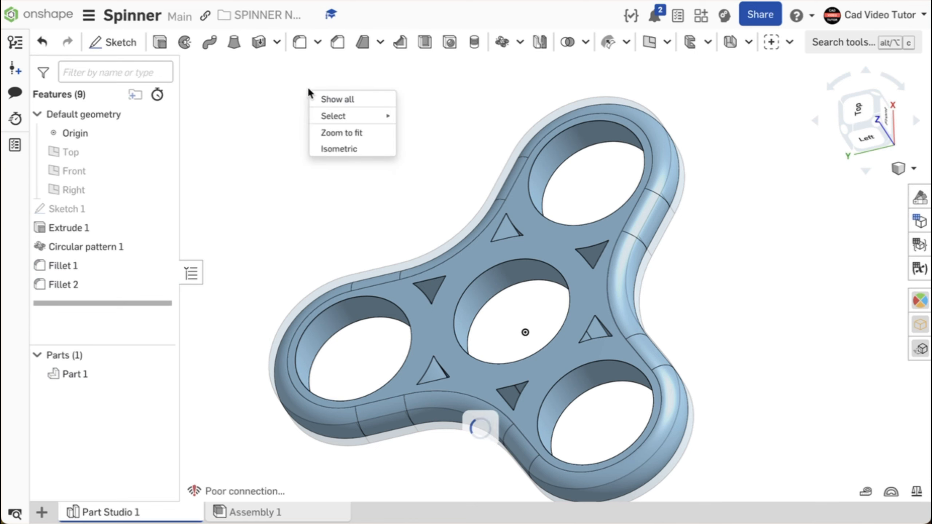
left_click(337, 148)
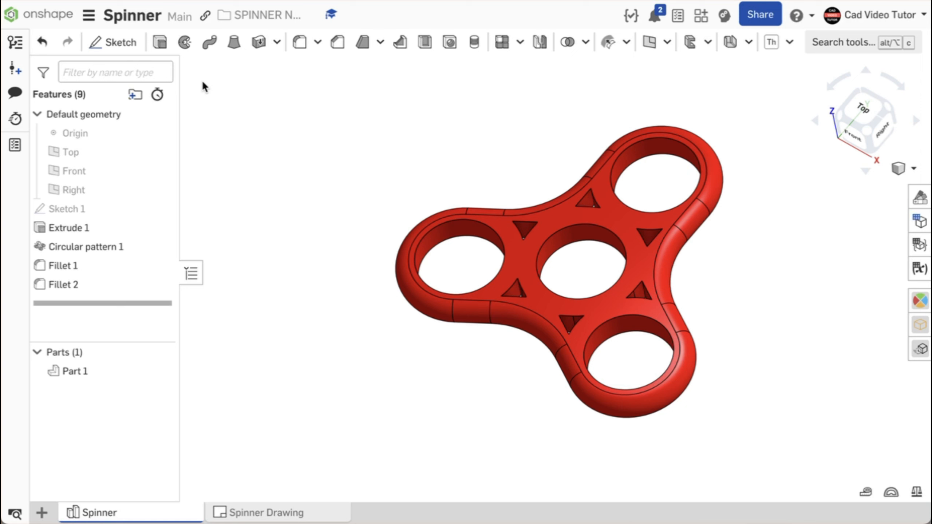
Make sure the default mass unit in the workspace units is Gram and accept the unit settings
left_click(88, 15)
left_click(162, 152)
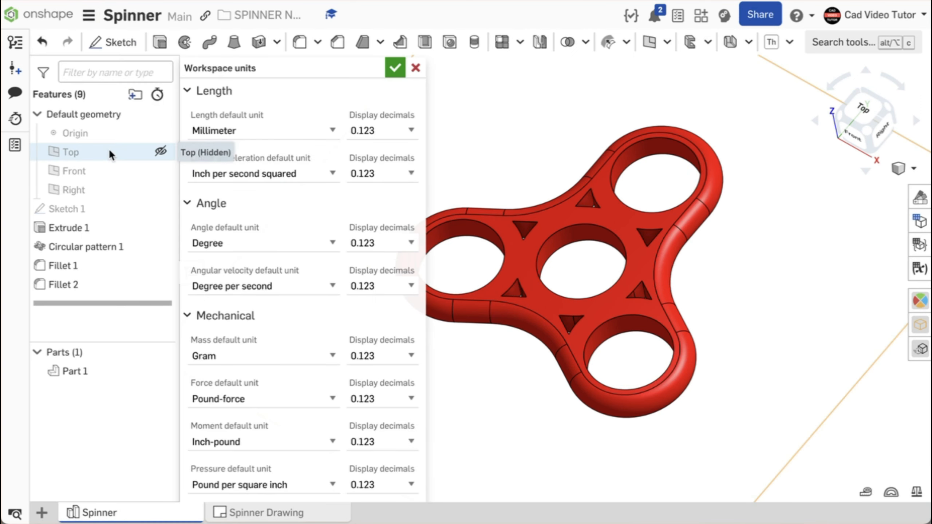
left_click(330, 356)
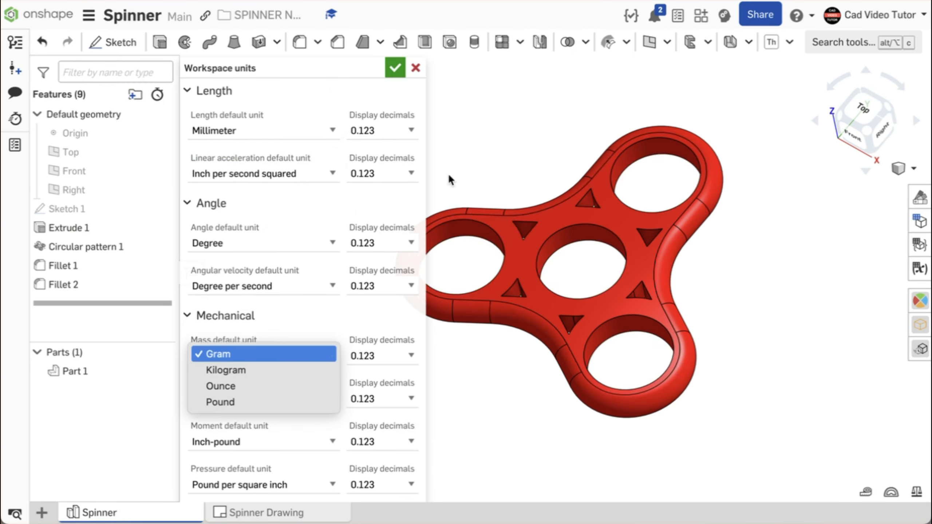
left_click(395, 68)
left_click(395, 67)
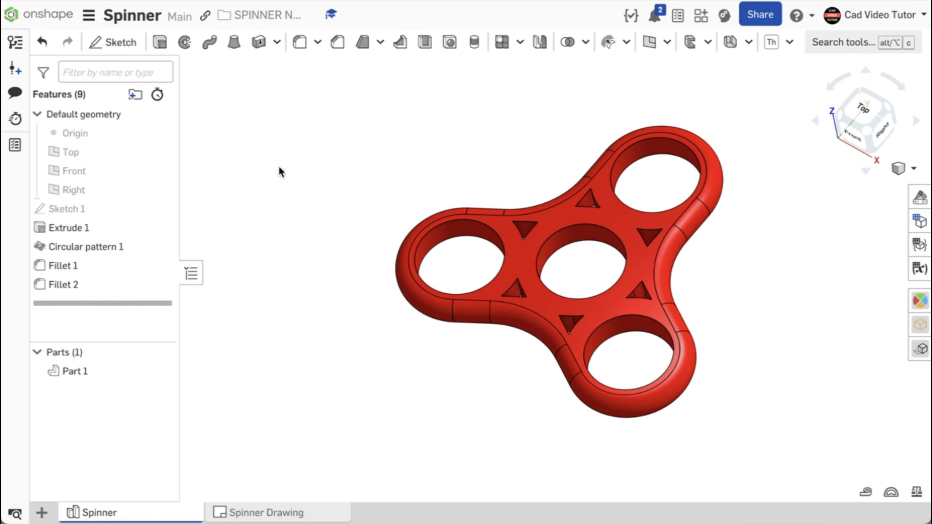
Assign the ABS material from the Onshape Material Library to the spinner part
right_click(83, 372)
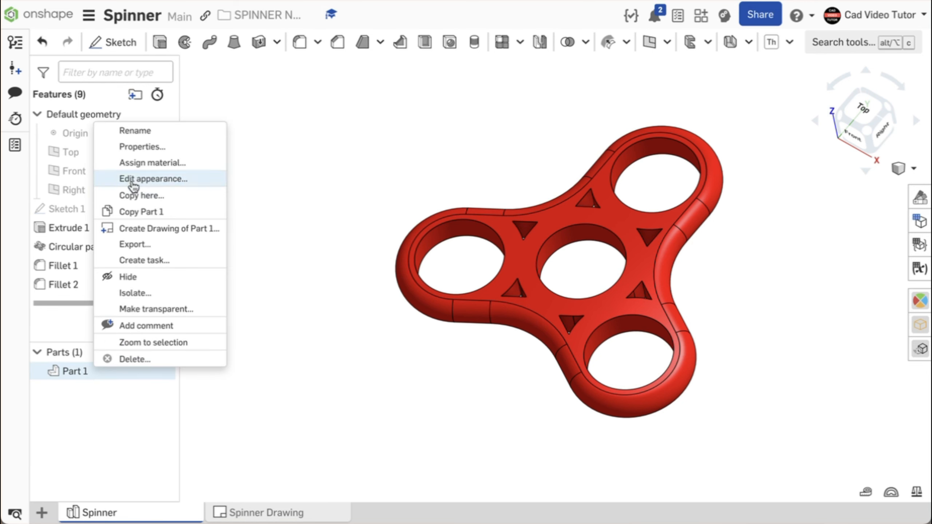
left_click(135, 164)
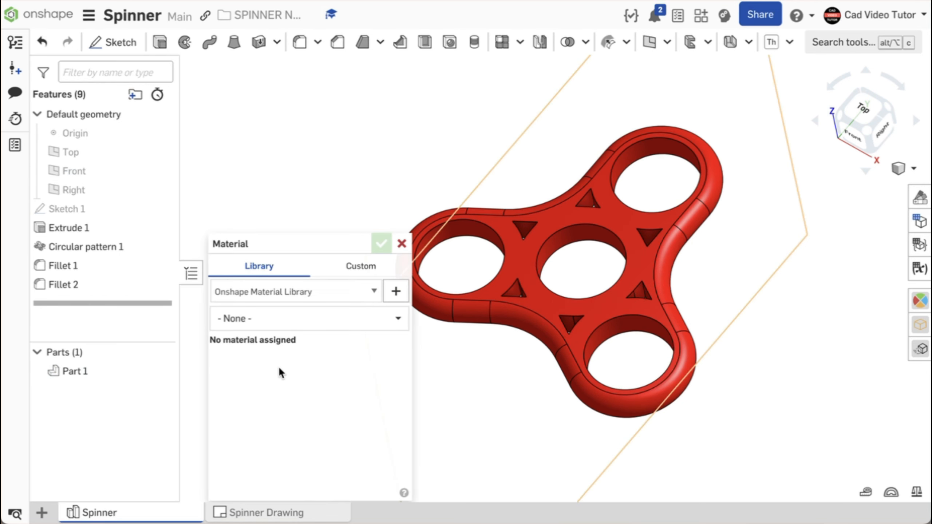
left_click(360, 318)
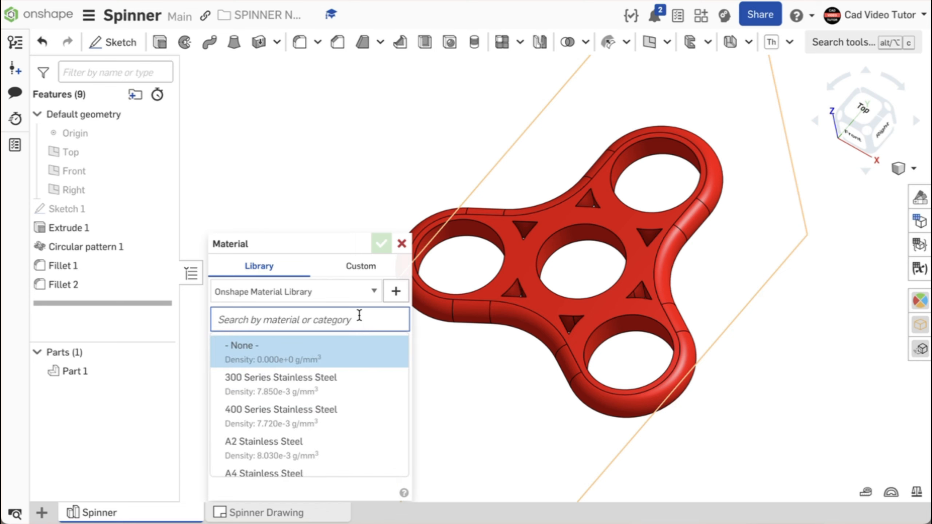
type("abs")
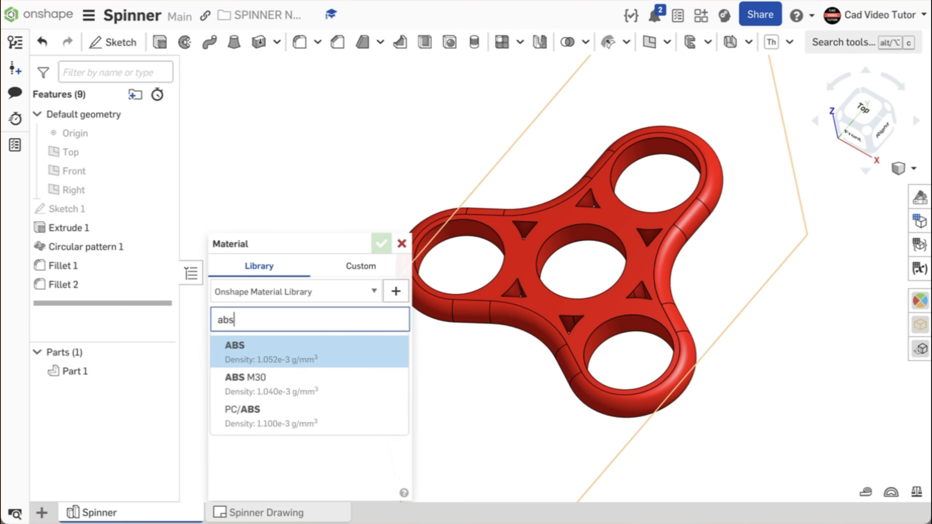
left_click(311, 354)
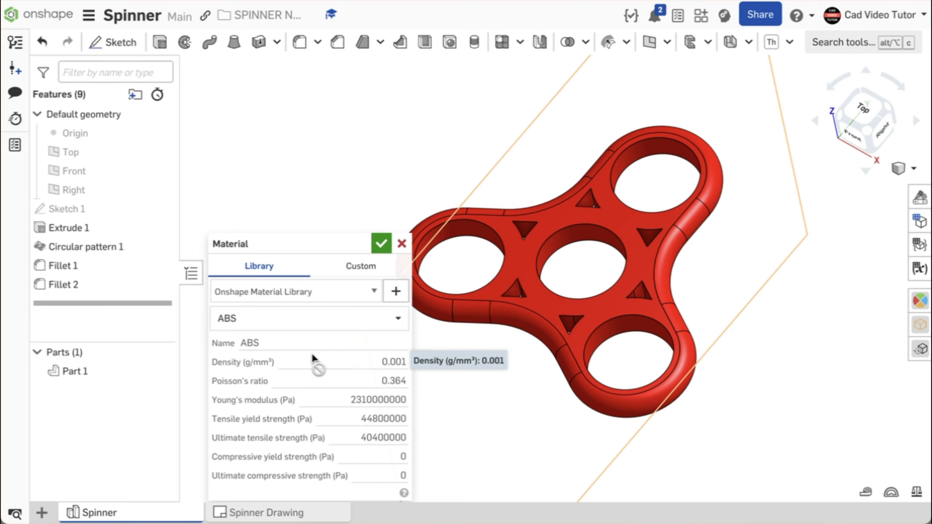
left_click(382, 243)
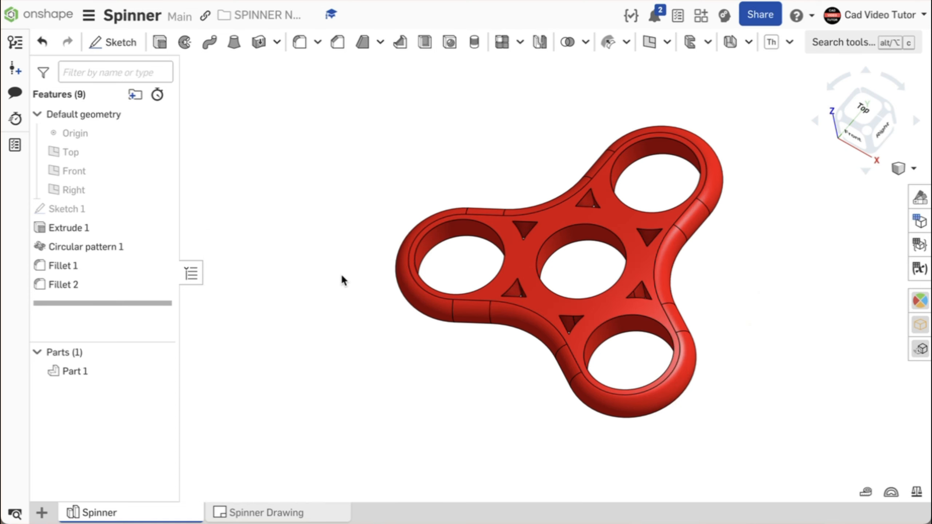
Measure the spinner's mass properties for the full model and with history rolled to just after the extrude, circular pattern, first fillet and second fillet
left_click(918, 493)
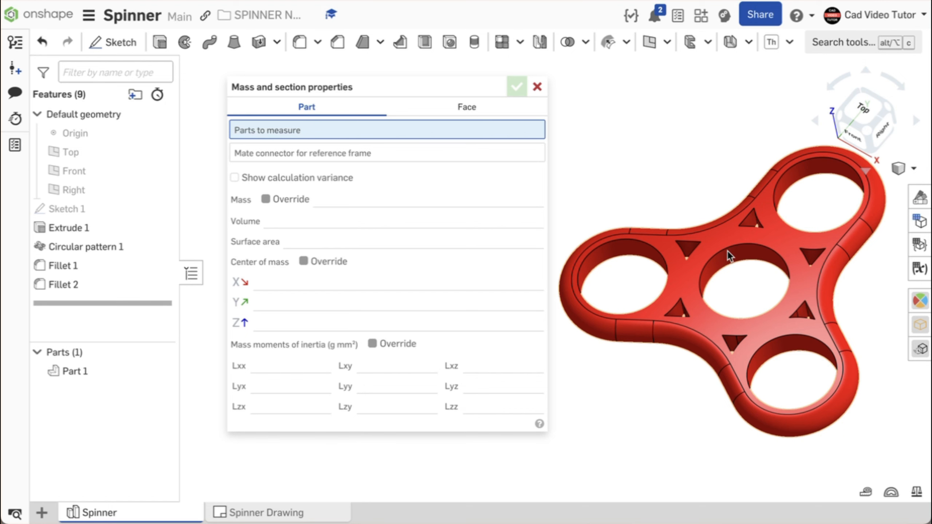
left_click(718, 247)
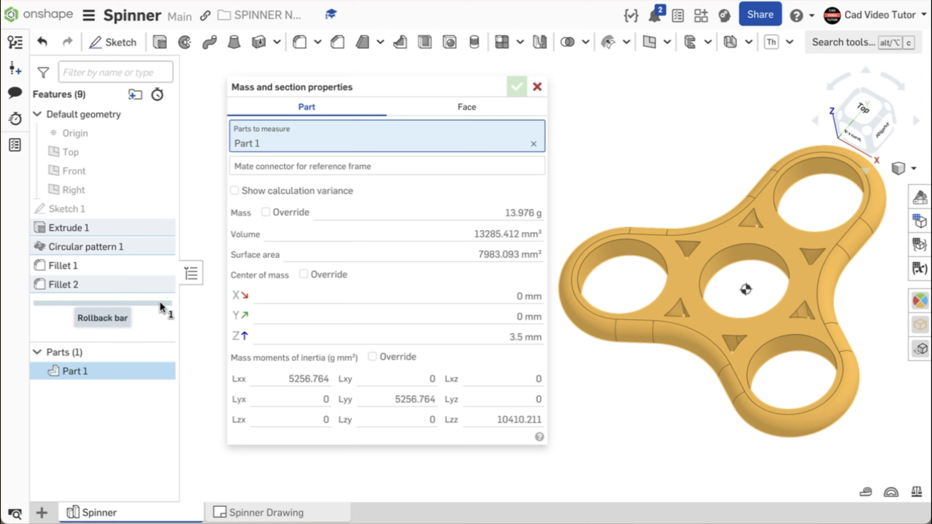
left_click_drag(160, 301, 163, 238)
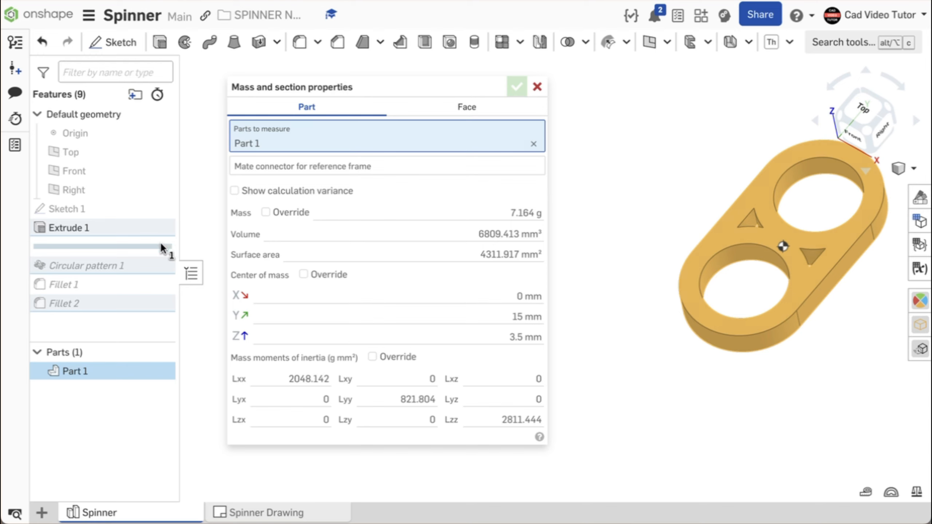
left_click_drag(162, 253, 162, 275)
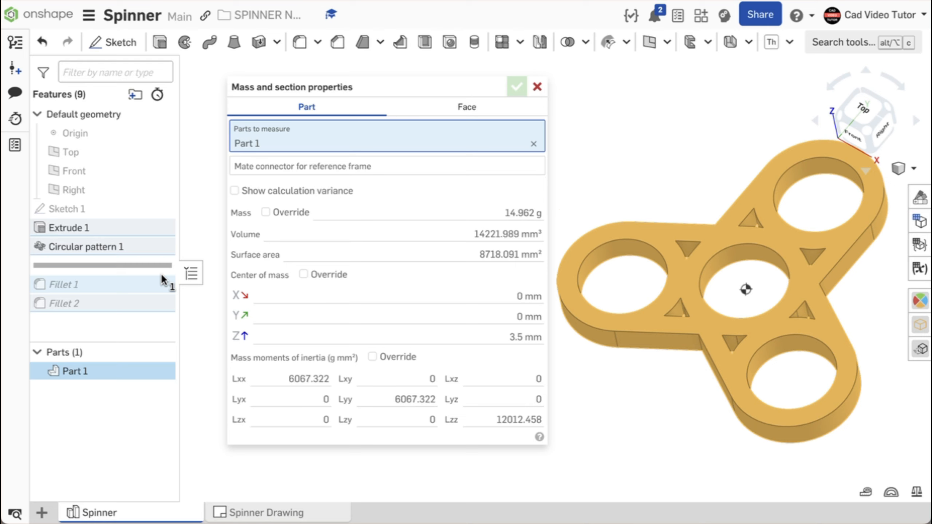
left_click_drag(163, 263, 162, 290)
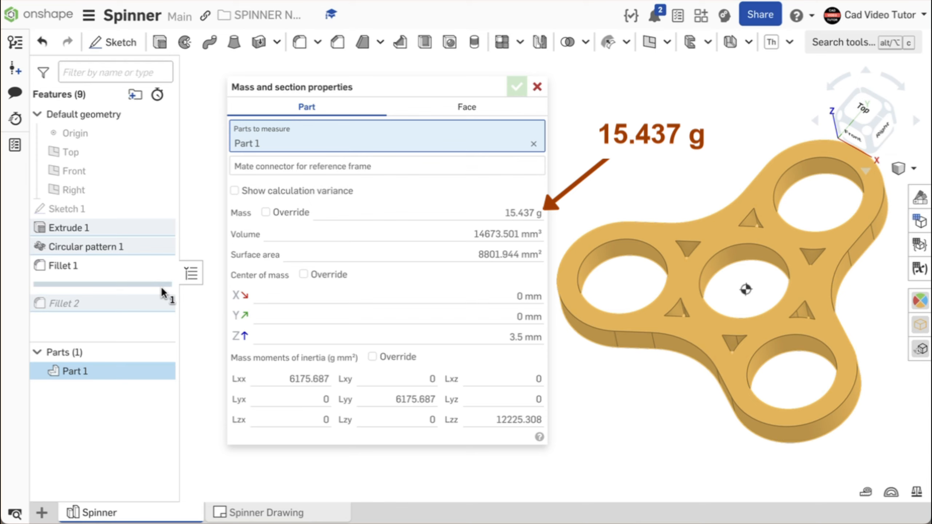
left_click_drag(162, 289, 161, 311)
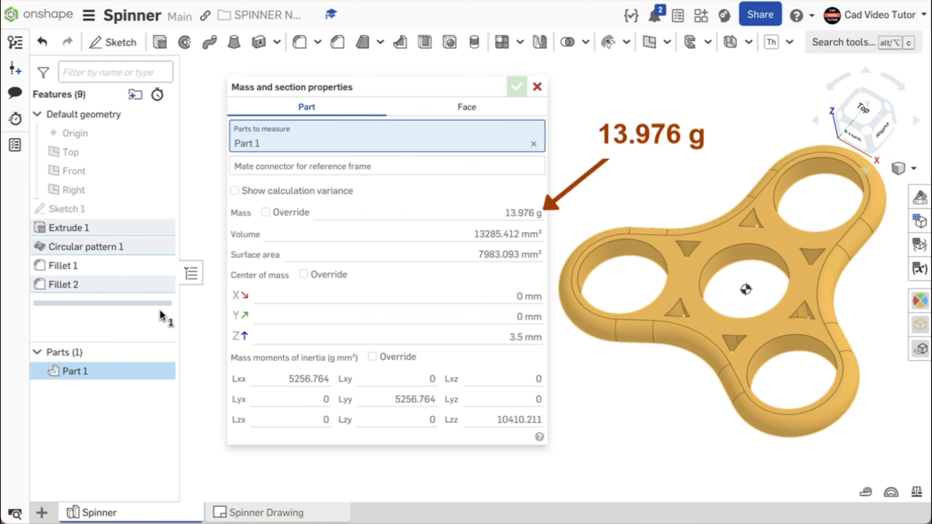